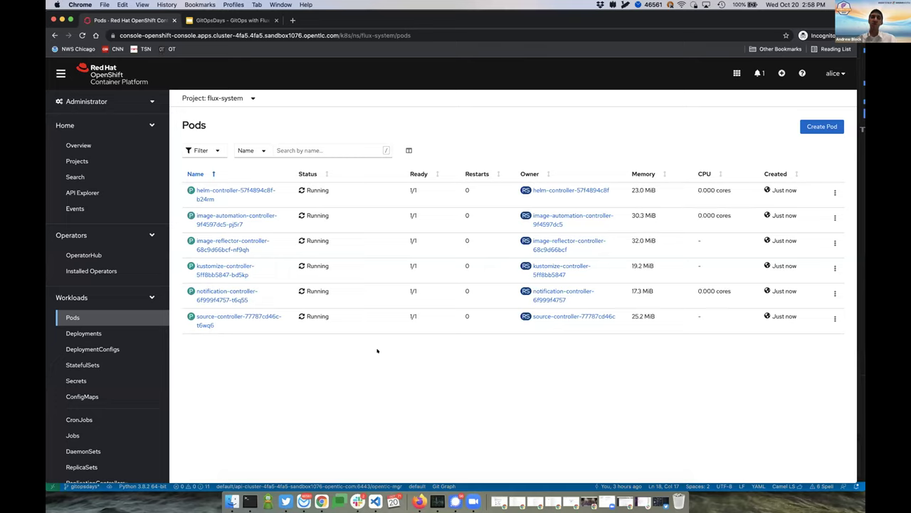
Switch to Visual Studio Code and copy the entire contents of infrastructure.yaml.
click(375, 501)
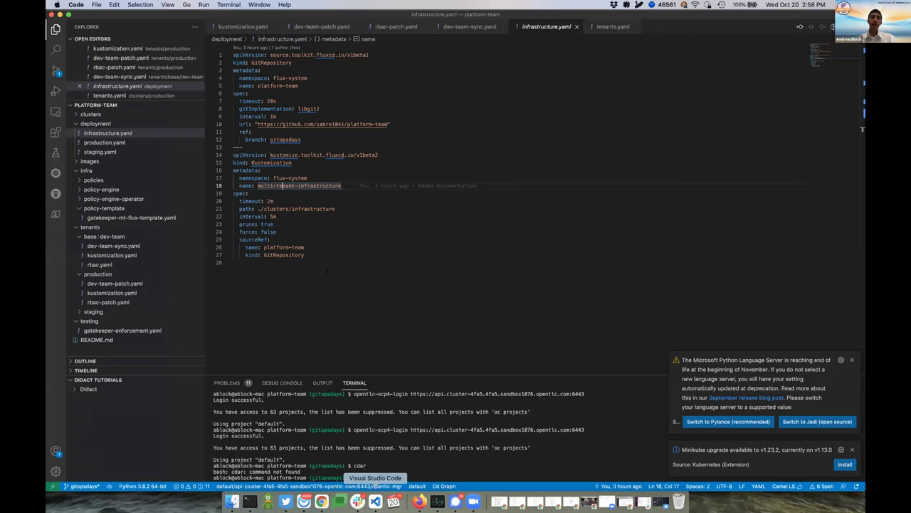
key(super+a)
key(super+c)
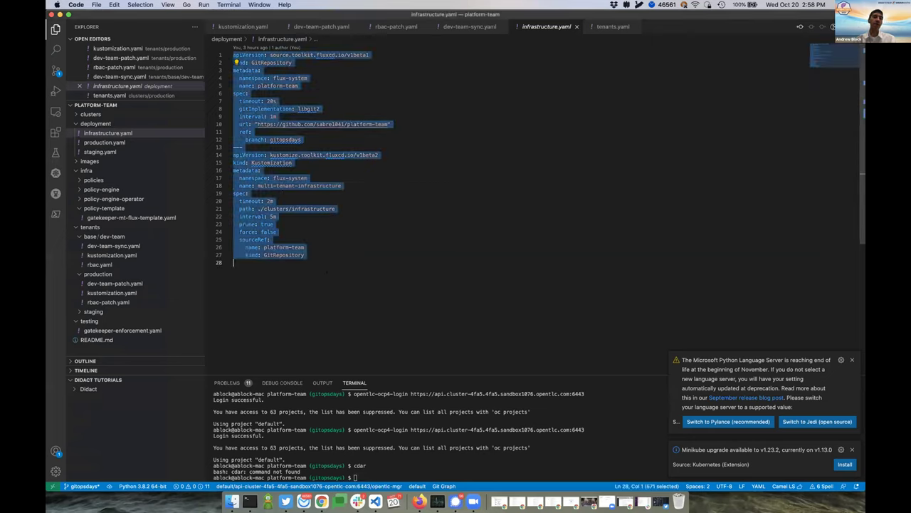
Switch to Chrome and create the platform-team GitRepository and multi-tenant-infrastructure Kustomization in the flux-system project by importing the copied YAML.
key(super+Tab)
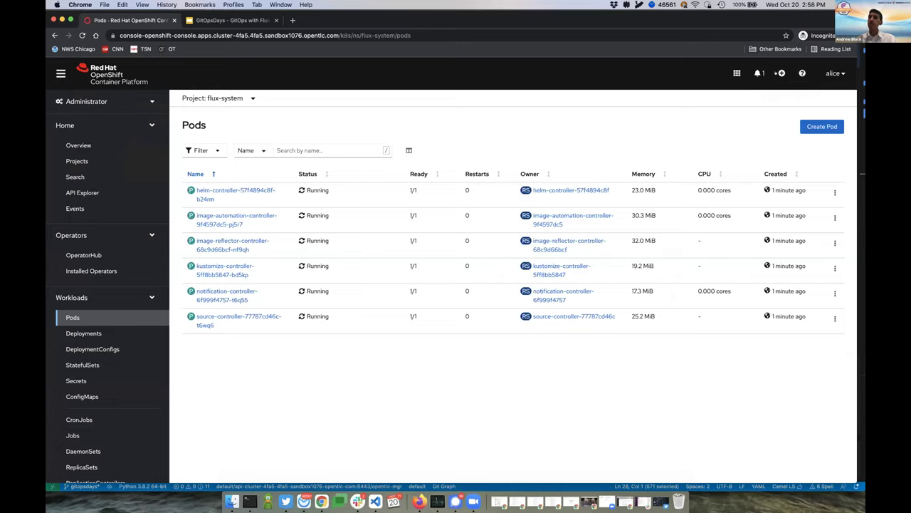
click(781, 73)
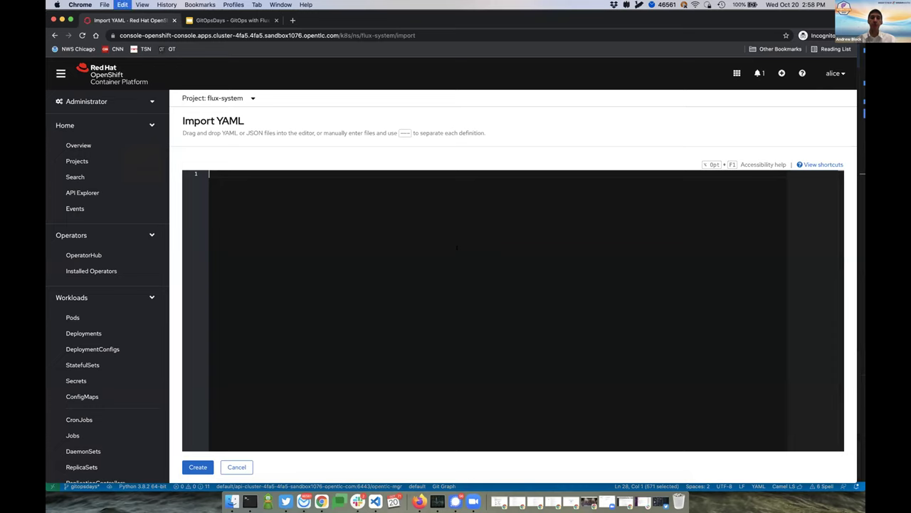
key(super+v)
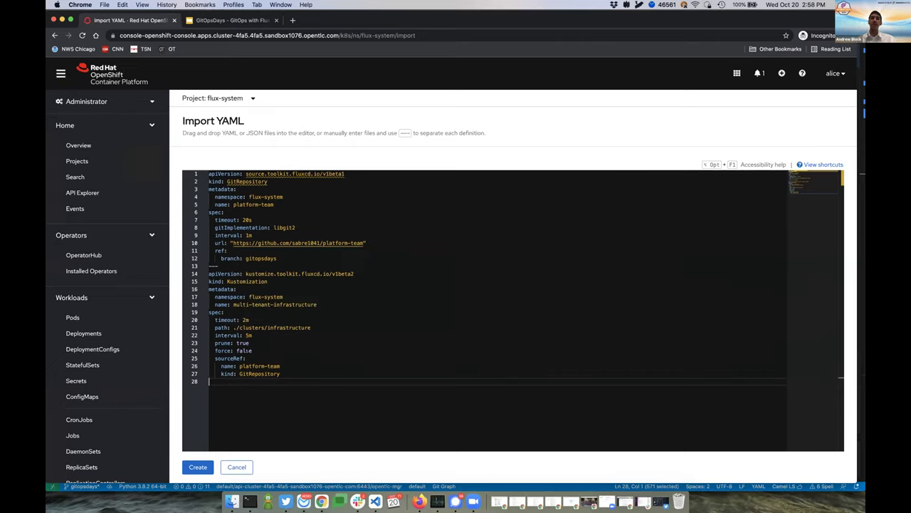
click(198, 467)
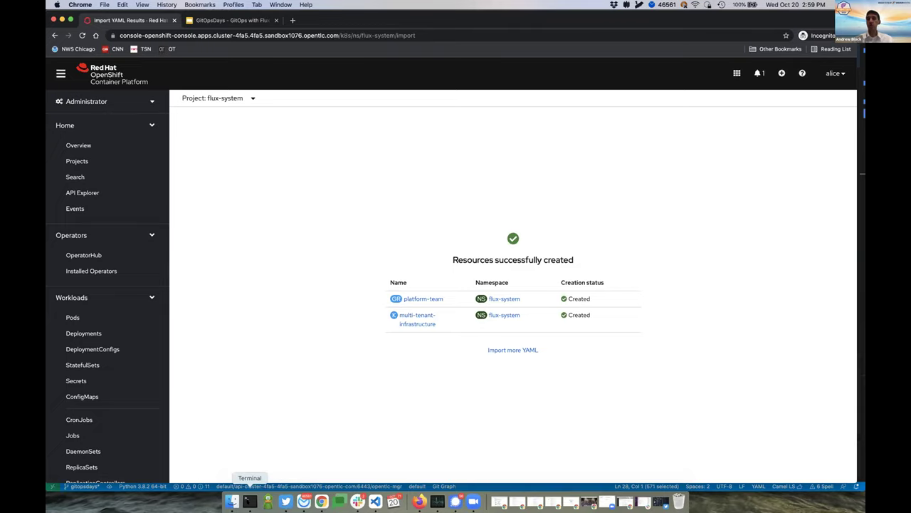
Switch to Terminal and run "flux get all -n flux-system" to list the Flux resources.
click(250, 500)
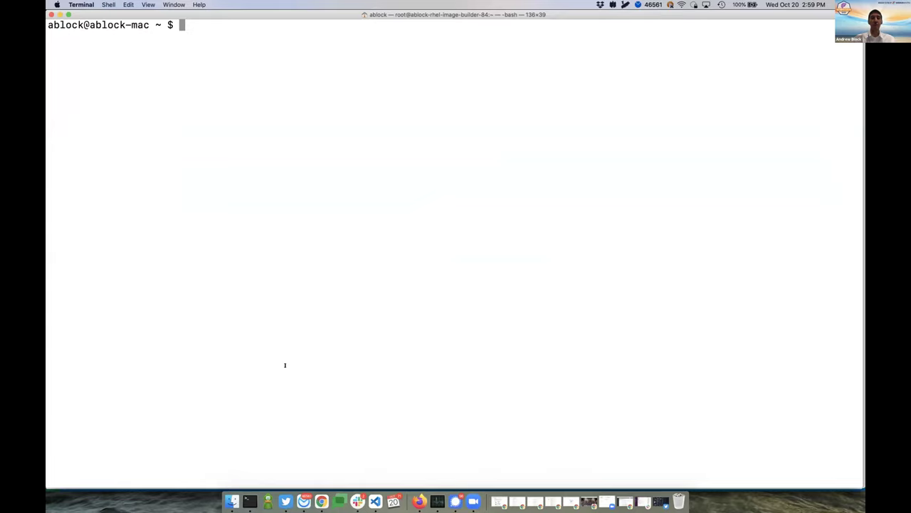
text(flux get all -n flux-system)
key(Return)
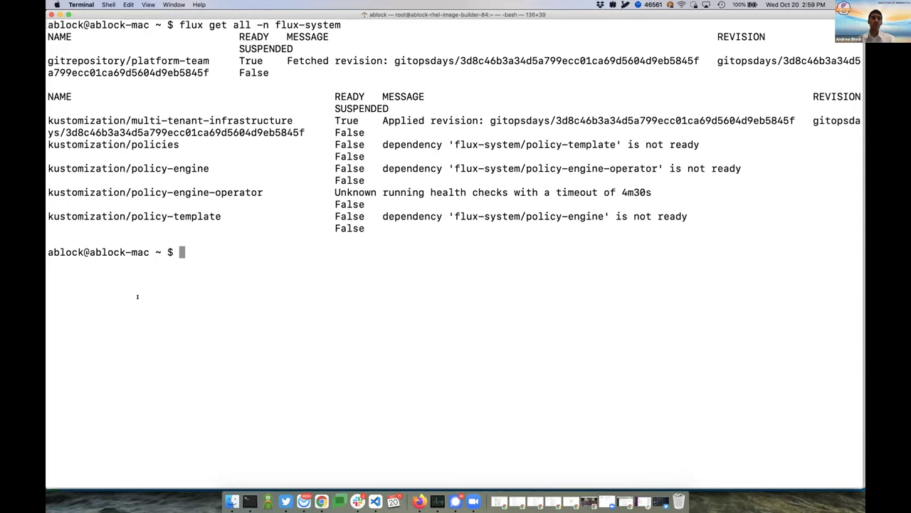
In Chrome, filter the API Explorer by "kusto" and open the multi-tenant-infrastructure instance of the v1beta1 Kustomization kind to inspect its details.
click(321, 501)
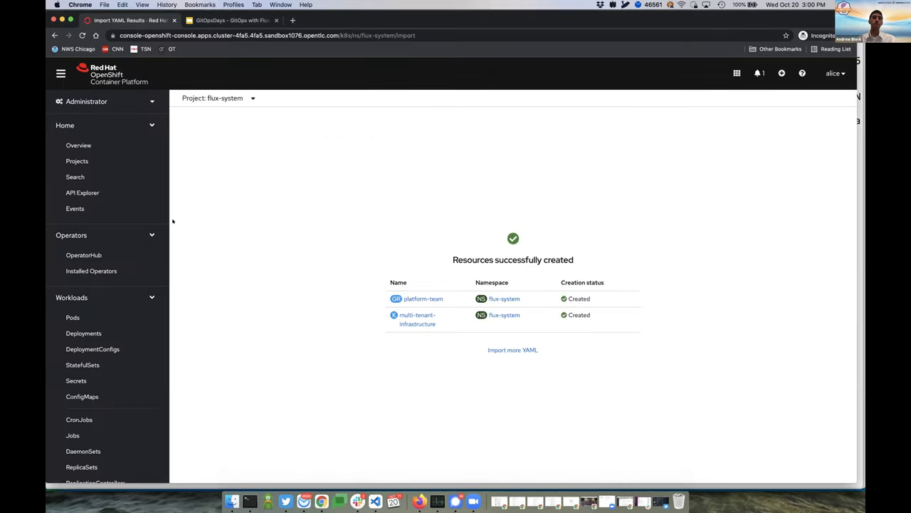
click(125, 188)
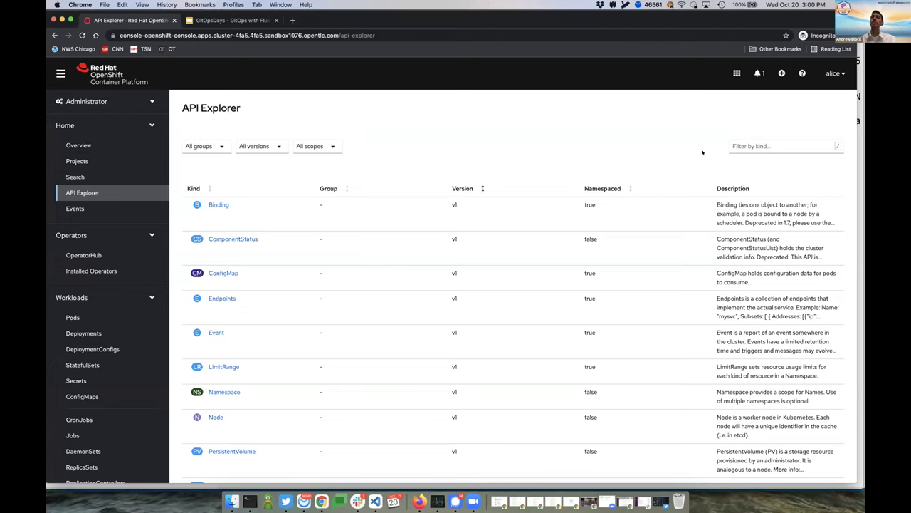
click(755, 147)
text(kusto)
click(224, 204)
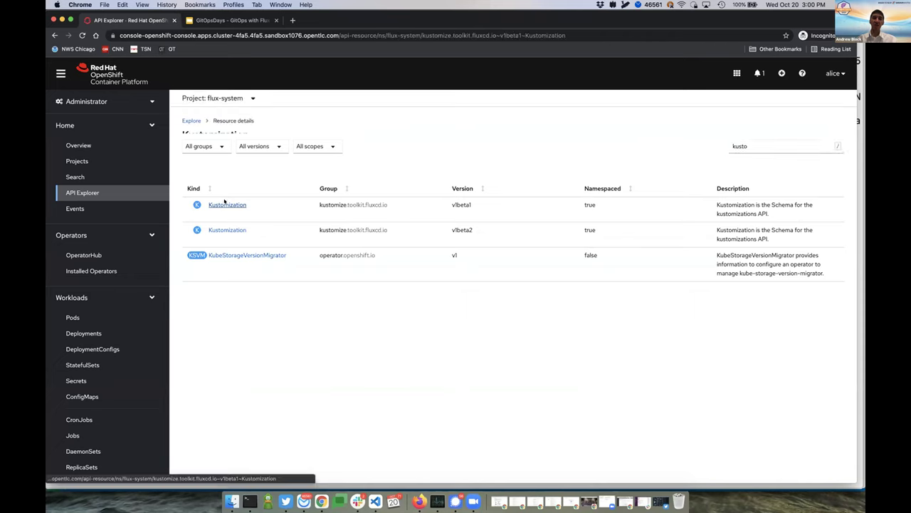
click(275, 163)
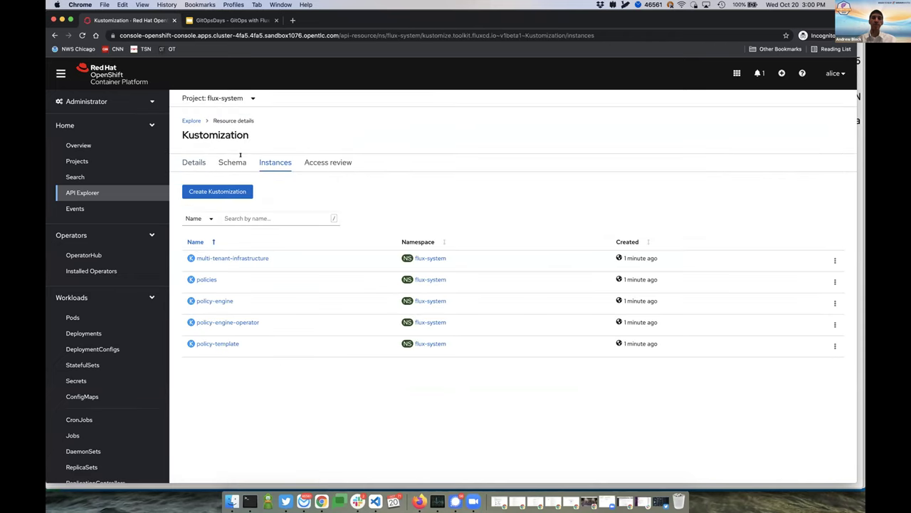
click(220, 259)
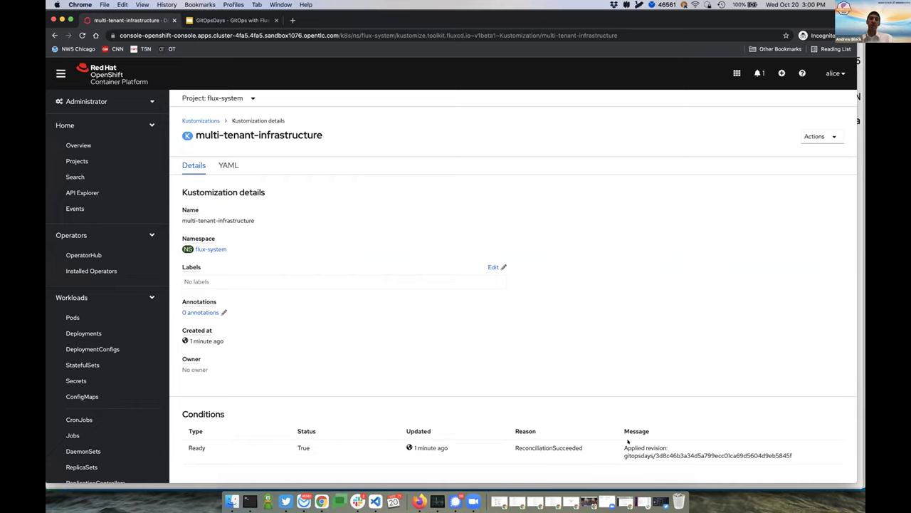
Switch to Terminal and rerun "flux get all -n flux-system" twice to check the reconciliation progress.
click(249, 501)
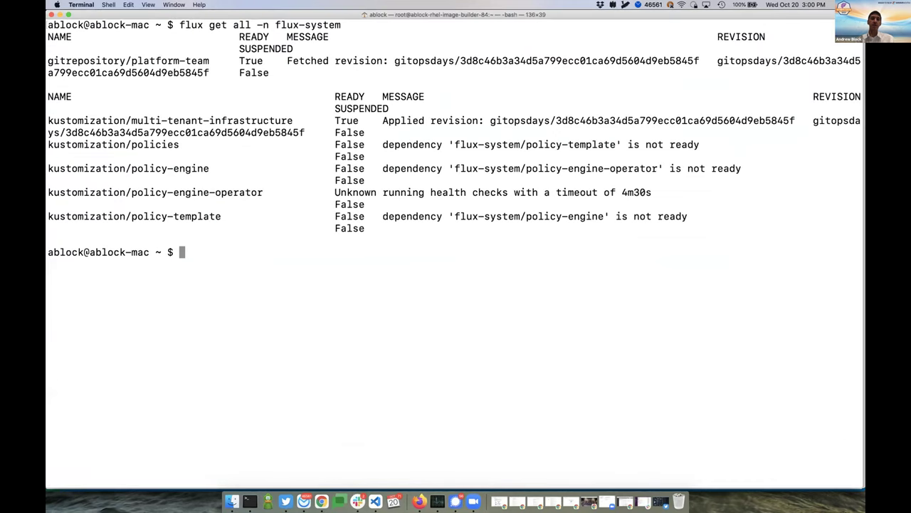
key(Up)
key(Return)
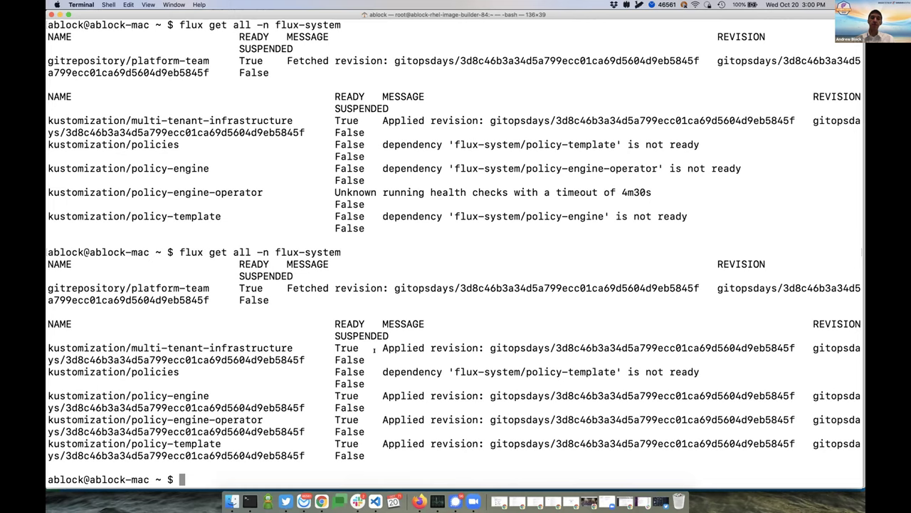
key(Up)
key(Return)
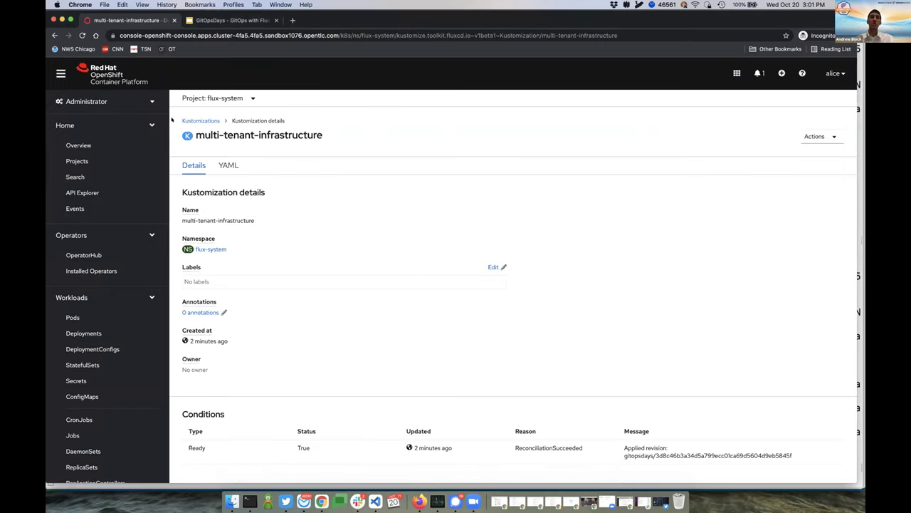
Switch the OpenShift console in Chrome to the Developer perspective and dismiss the dialog that opens.
click(118, 102)
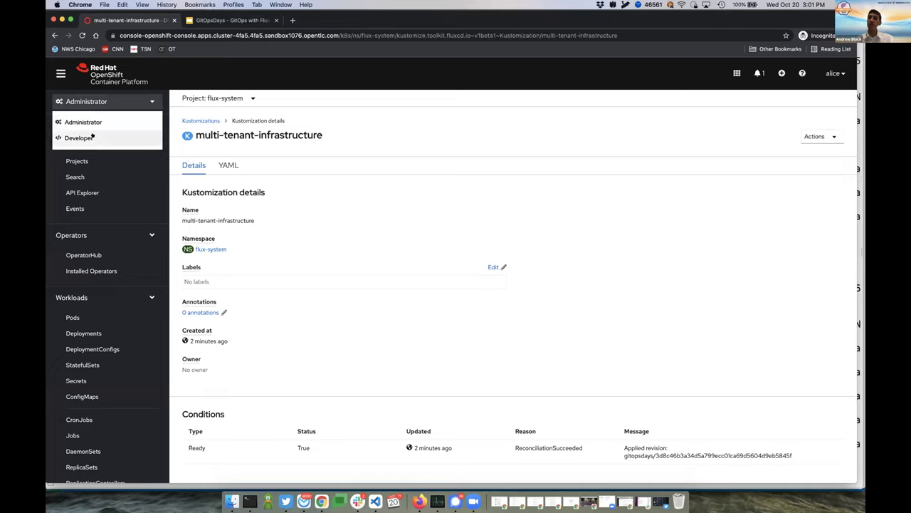
click(113, 135)
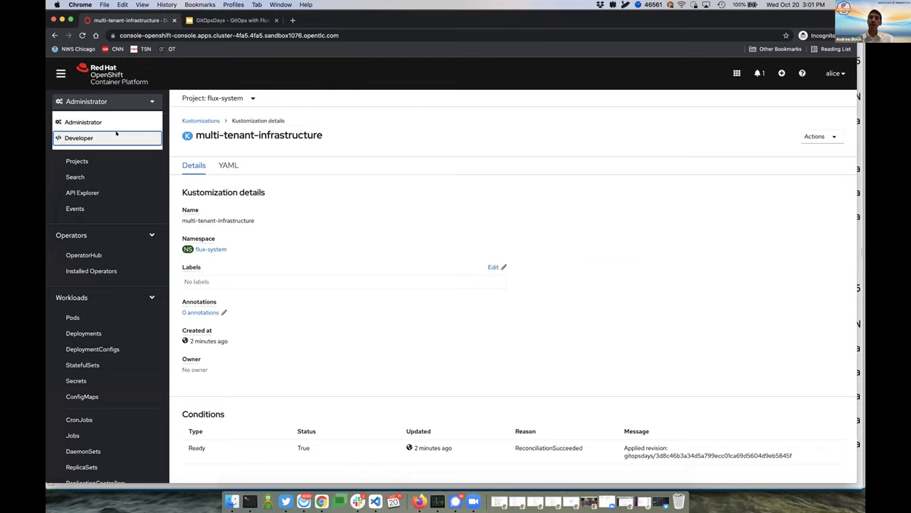
click(473, 292)
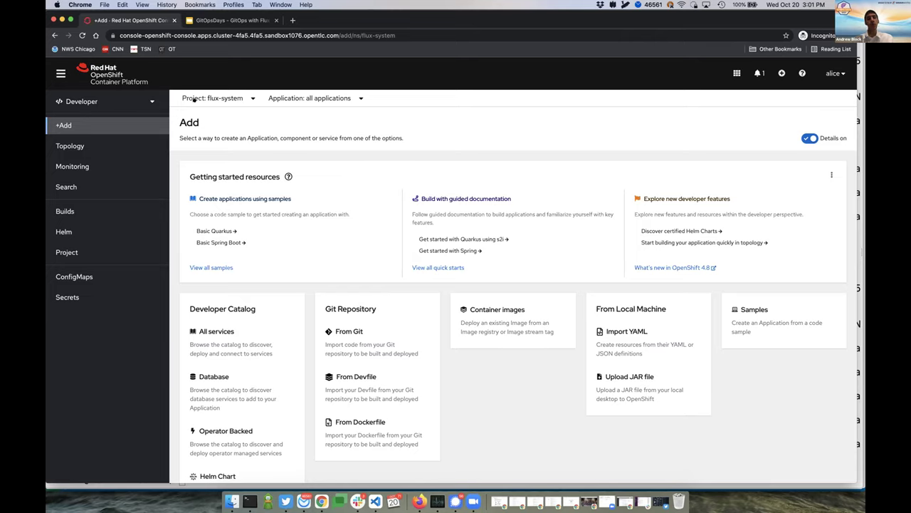
Return the OpenShift console to the Administrator perspective and open the API Explorer.
click(139, 101)
click(84, 122)
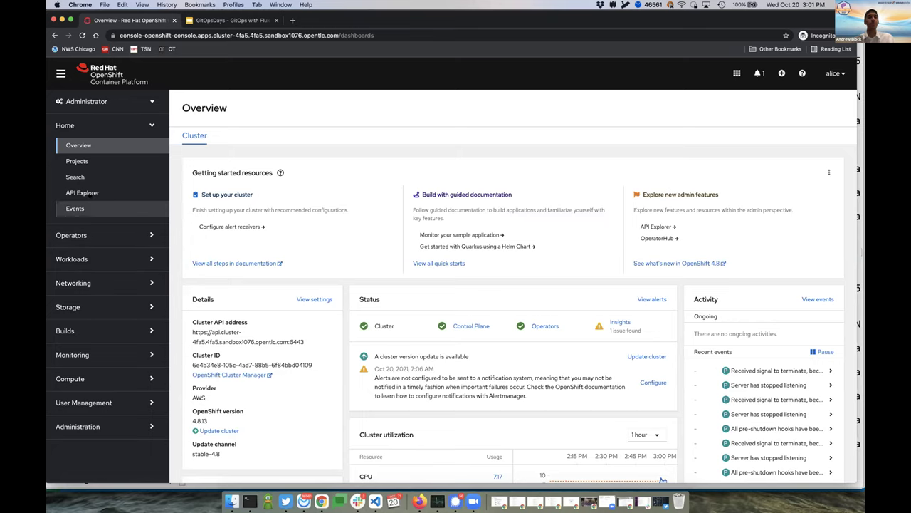
click(82, 193)
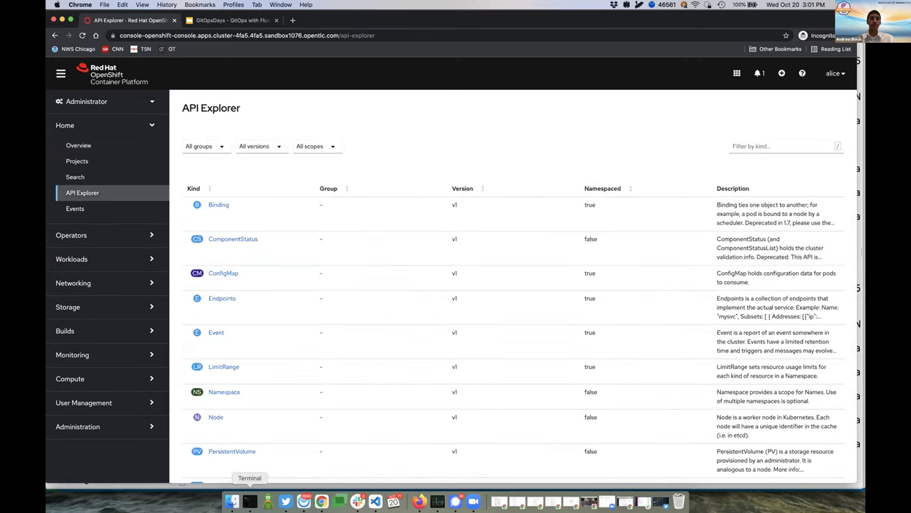
Switch to Terminal and list all Flux resources in the flux-system namespace again.
key(Up)
key(Return)
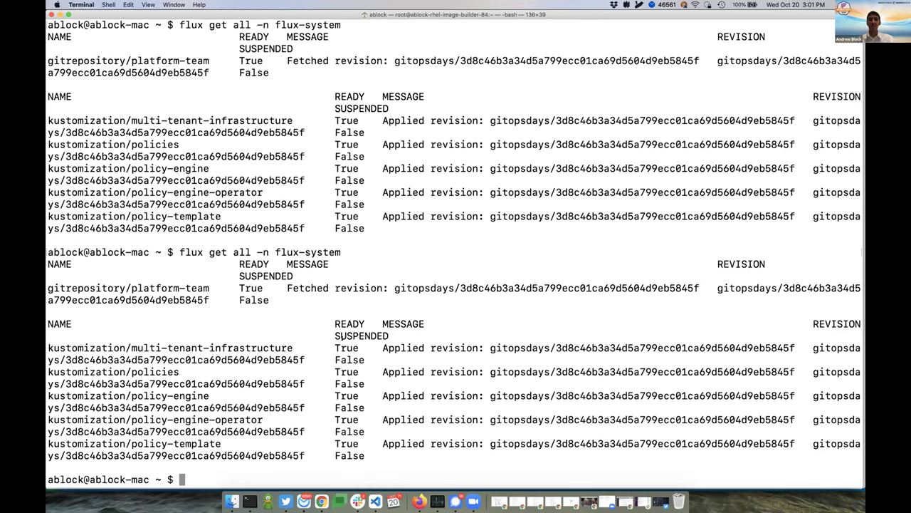
key(super+k)
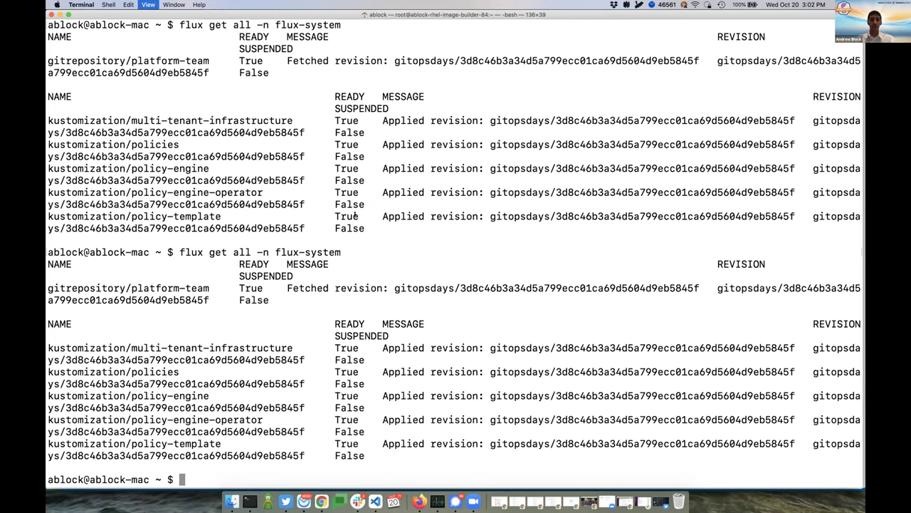
Reduce the terminal font size, rerun the Flux status command, and enlarge the terminal window to fill the screen.
key(super+minus)
key(super+minus)
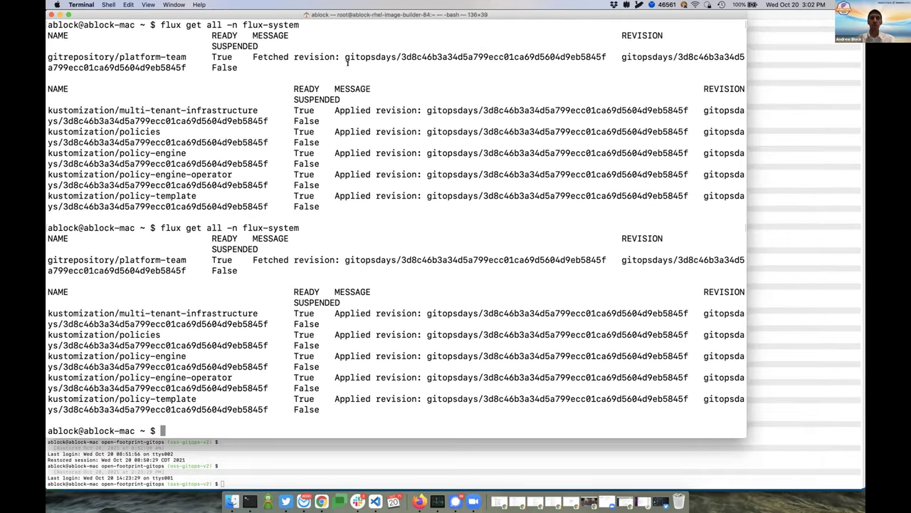
key(Up)
key(Return)
drag(370, 36, 335, 14)
double_click(355, 14)
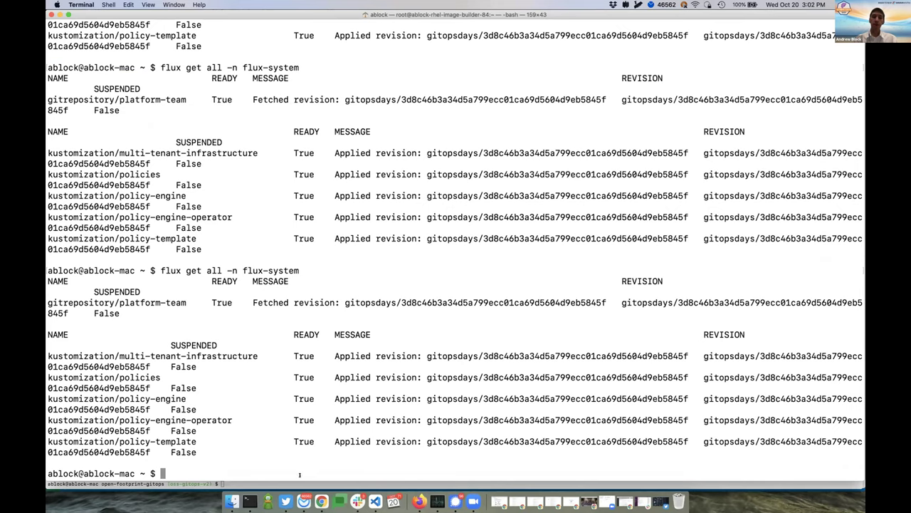
In the OpenShift console in Chrome, search the projects by the name "gate" and clear the filter again.
click(322, 501)
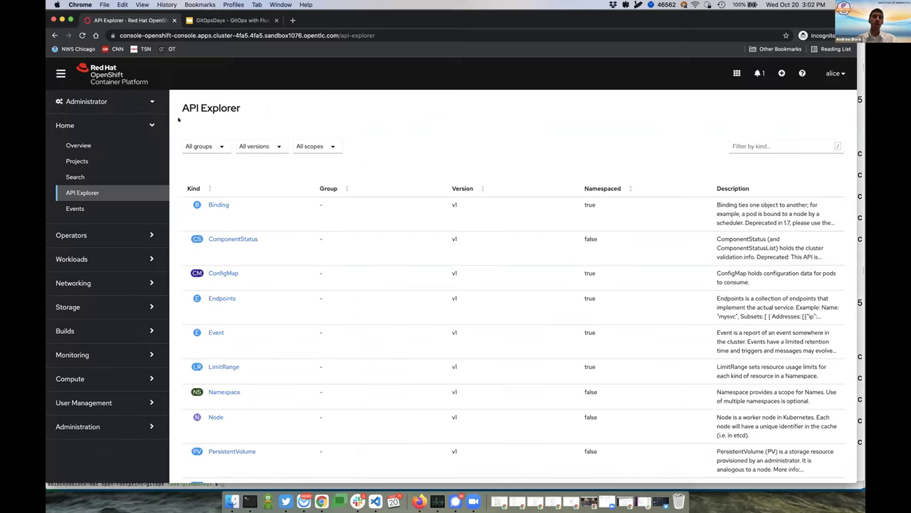
click(79, 161)
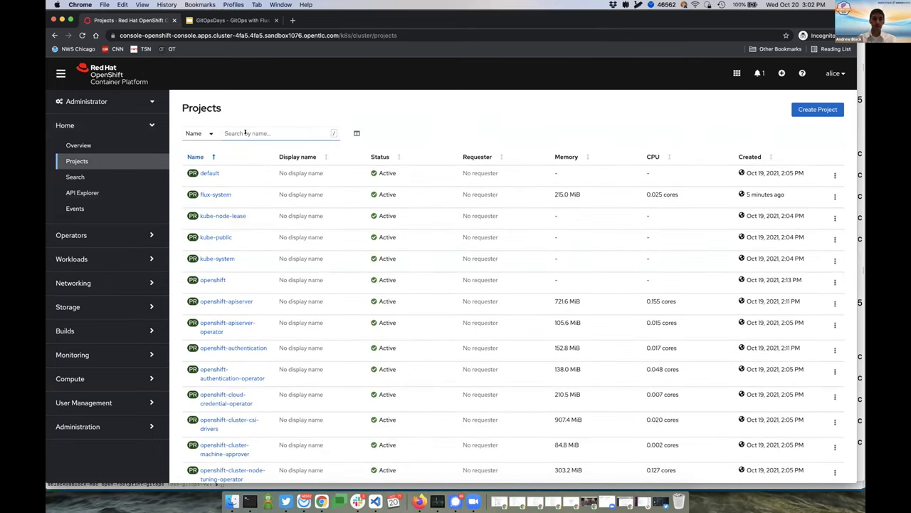
click(245, 132)
text(gate)
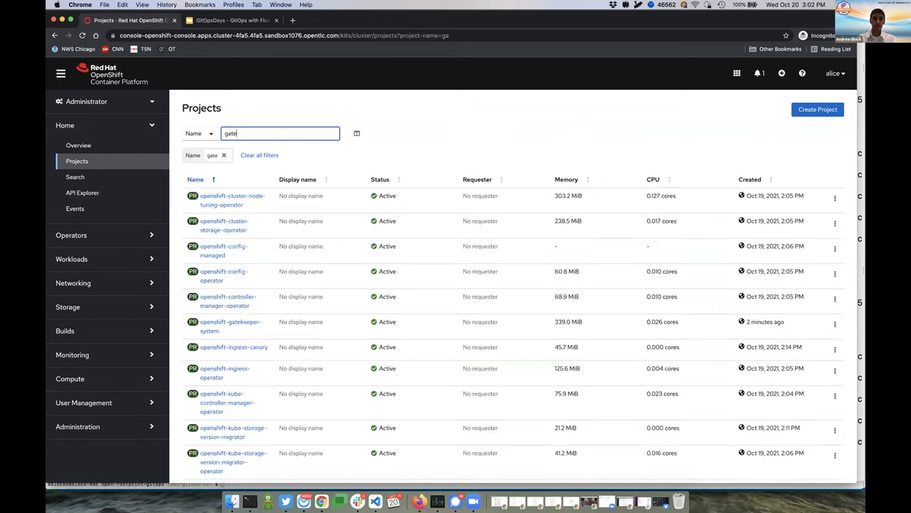
key(BackSpace)
key(BackSpace)
key(BackSpace)
key(BackSpace)
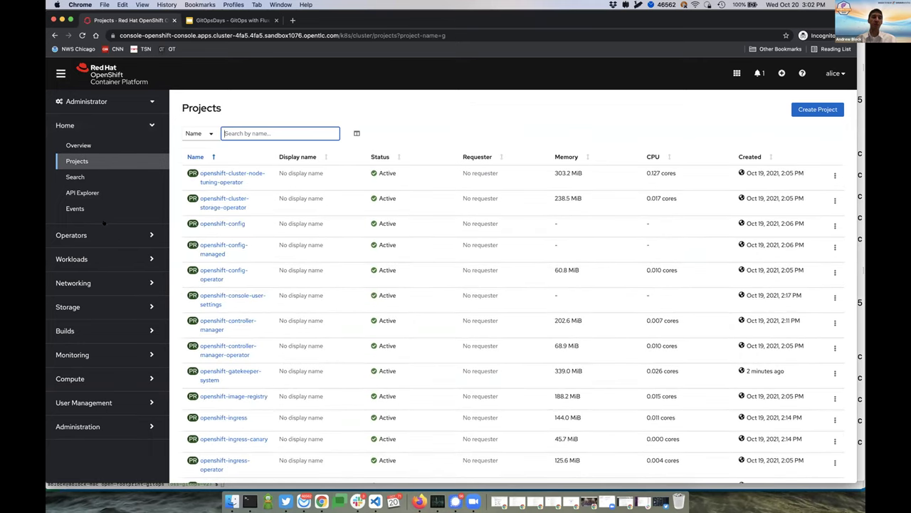
View the installed operators in the flux-system project and bring up the Personas slide of the GitOpsDays presentation.
click(71, 235)
click(91, 270)
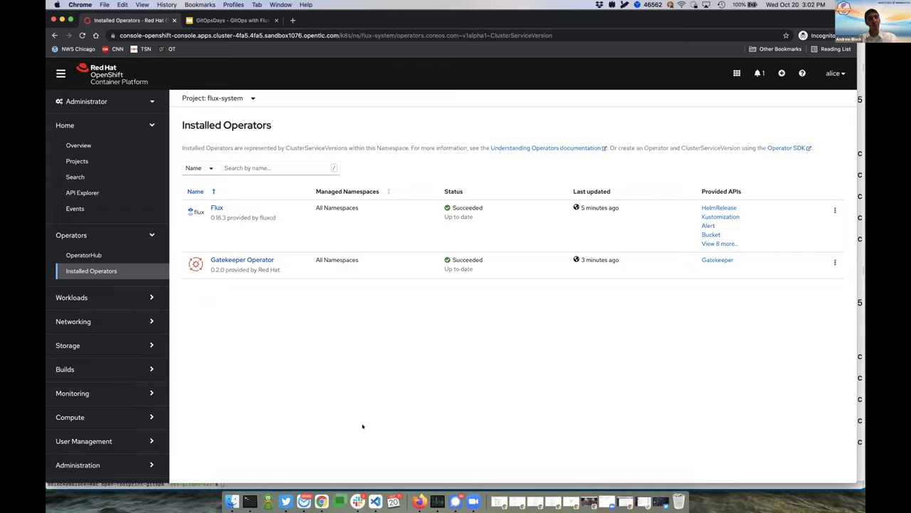
click(227, 20)
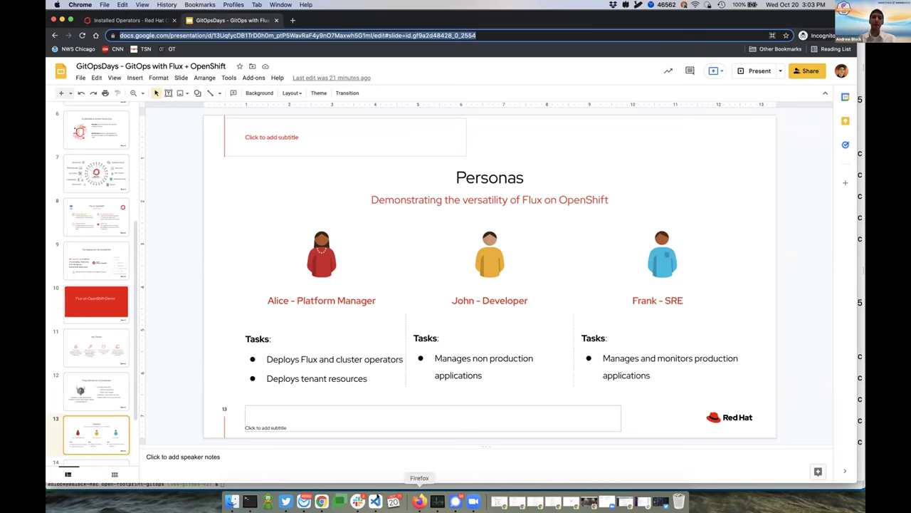
Copy the entire contents of the deployment folder's staging.yaml in Visual Studio Code and return to Chrome.
click(375, 500)
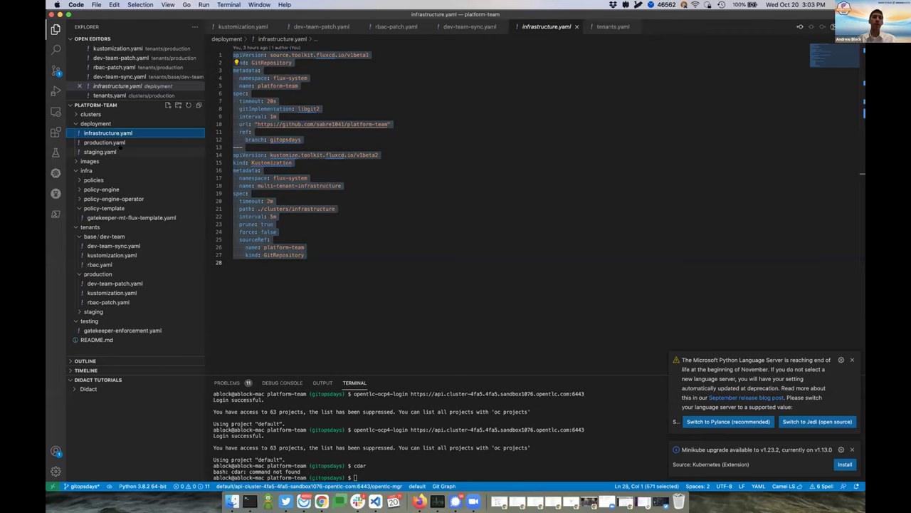
click(99, 152)
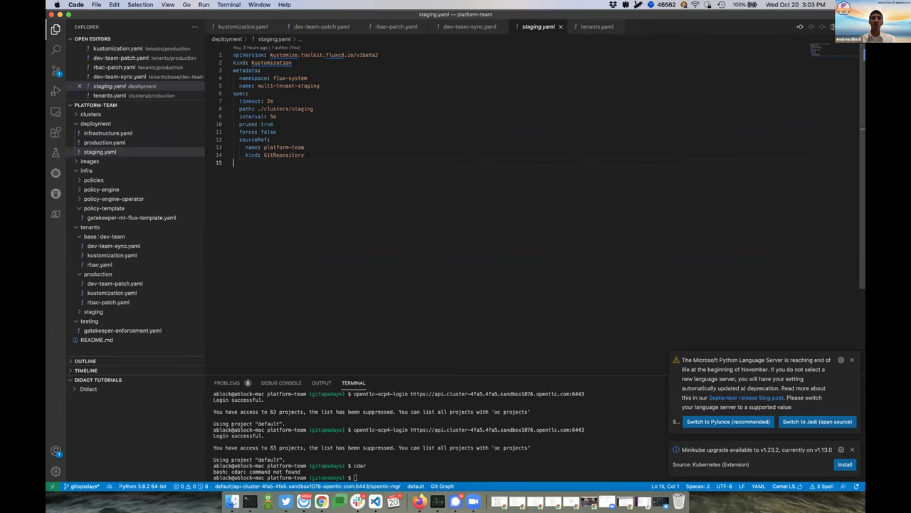
key(super+a)
key(super+c)
key(Escape)
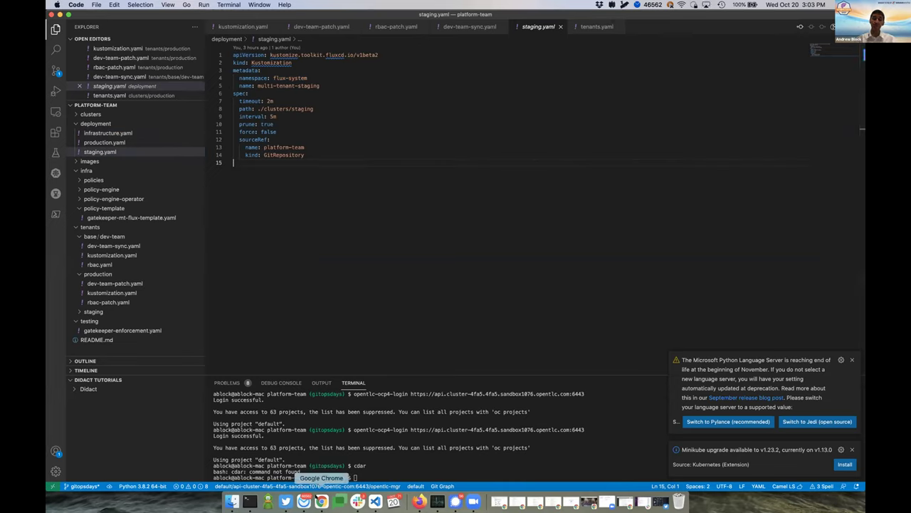
click(321, 501)
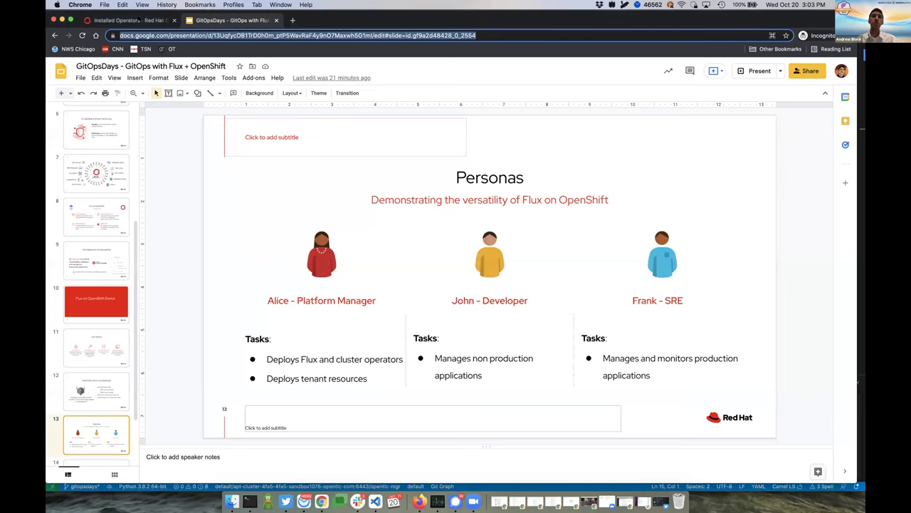
In the OpenShift console, import the copied YAML into the flux-system project to create the multi-tenant-staging Kustomization.
click(129, 20)
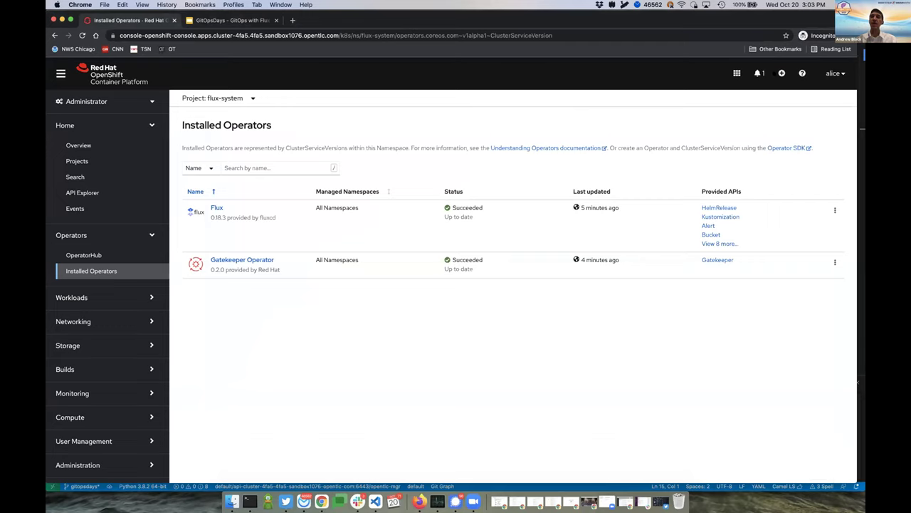
click(781, 72)
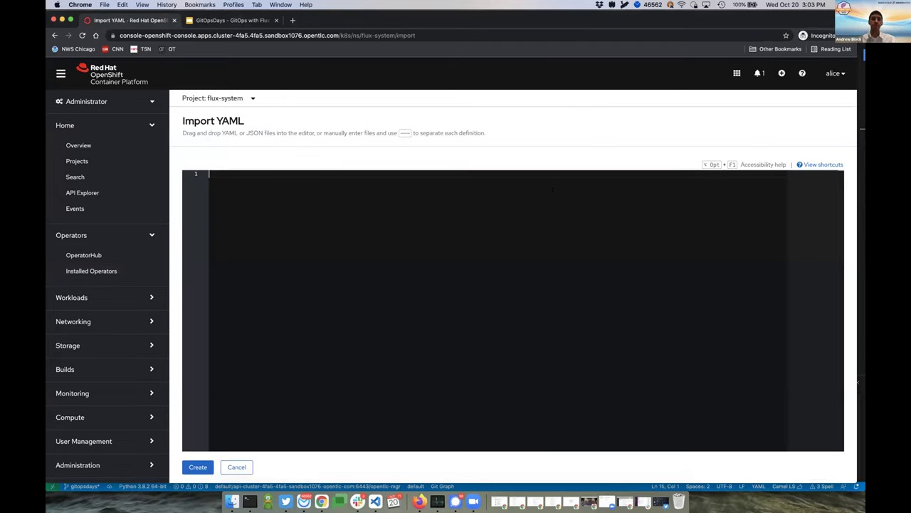
key(super+v)
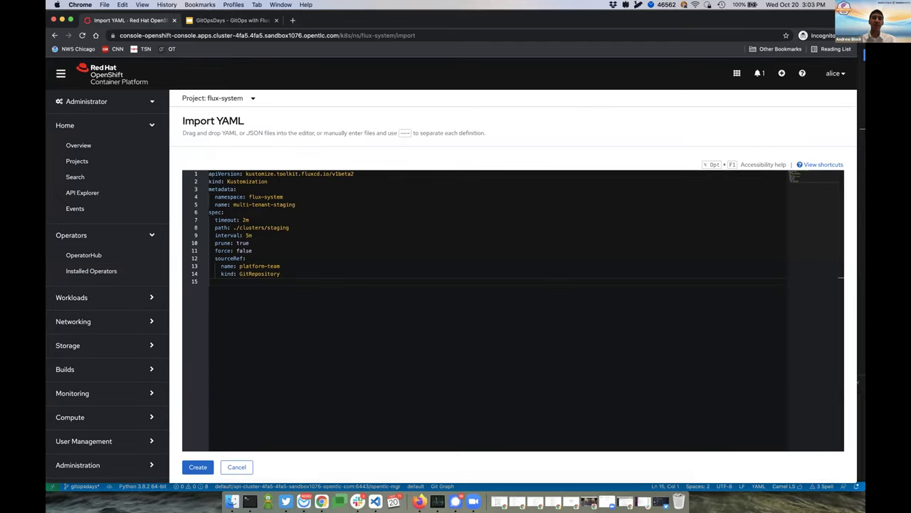
mouse_move(223, 227)
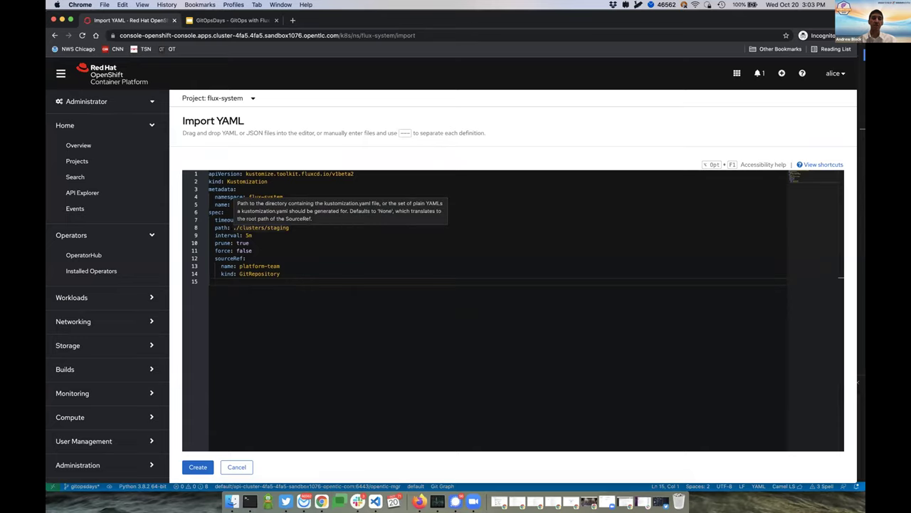
click(199, 466)
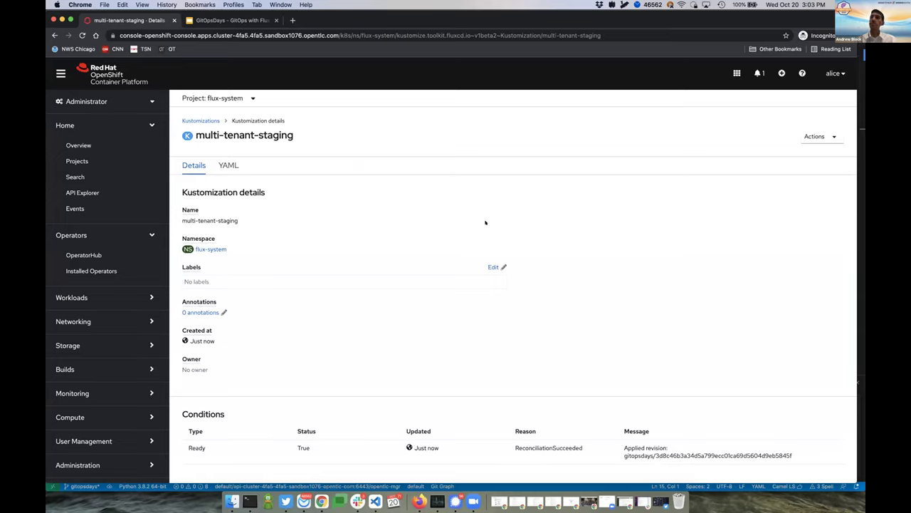
Log out of the platform manager's account, log in with the developer's username and password, and skip the welcome tour.
click(828, 71)
click(807, 122)
click(318, 293)
text(john)
key(Tab)
text(•••••••••)
key(Return)
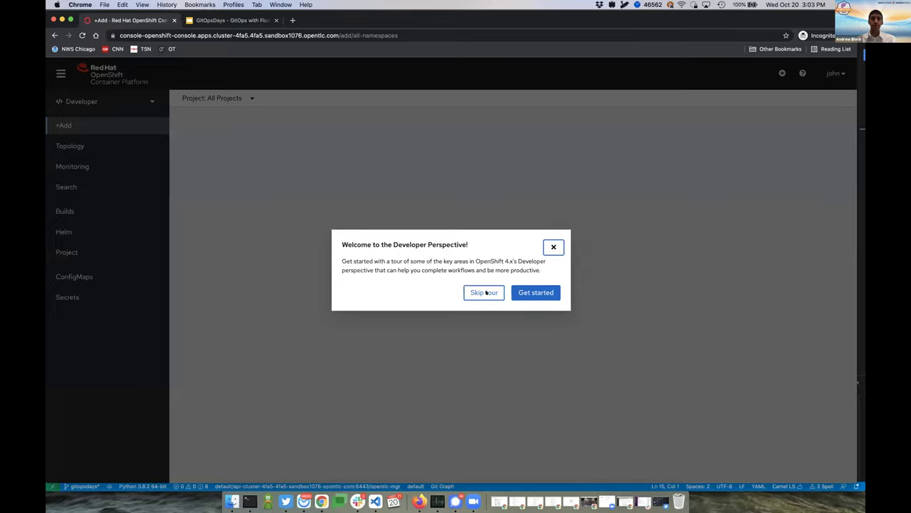
click(484, 292)
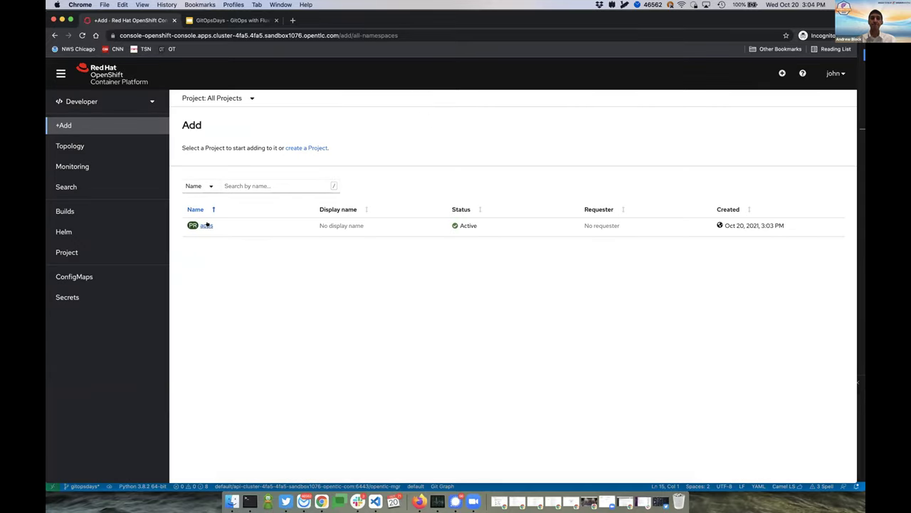
Open the topology of the apps project and view the podinfo deployment's pods, services and routes.
click(126, 146)
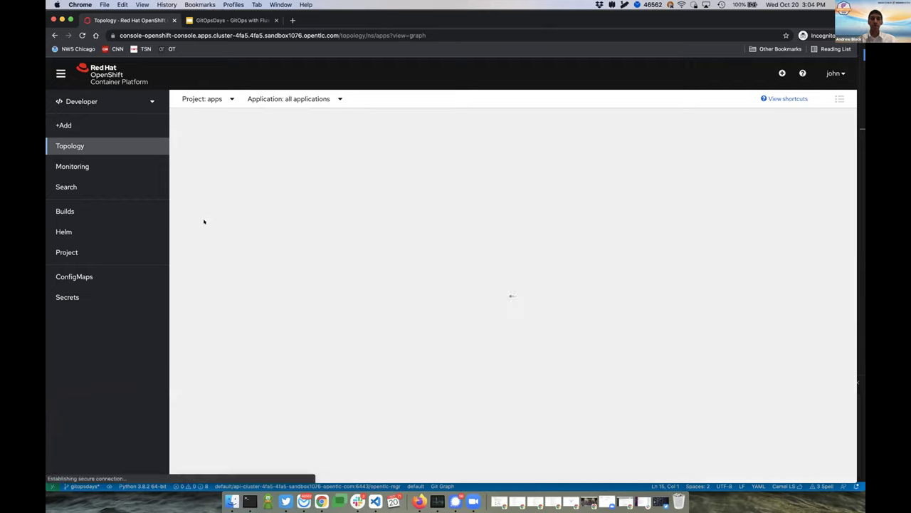
click(205, 224)
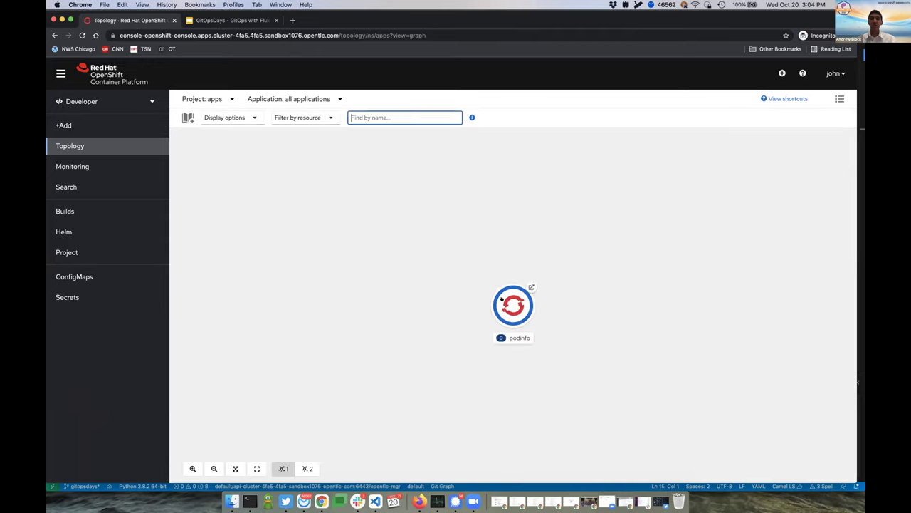
click(502, 307)
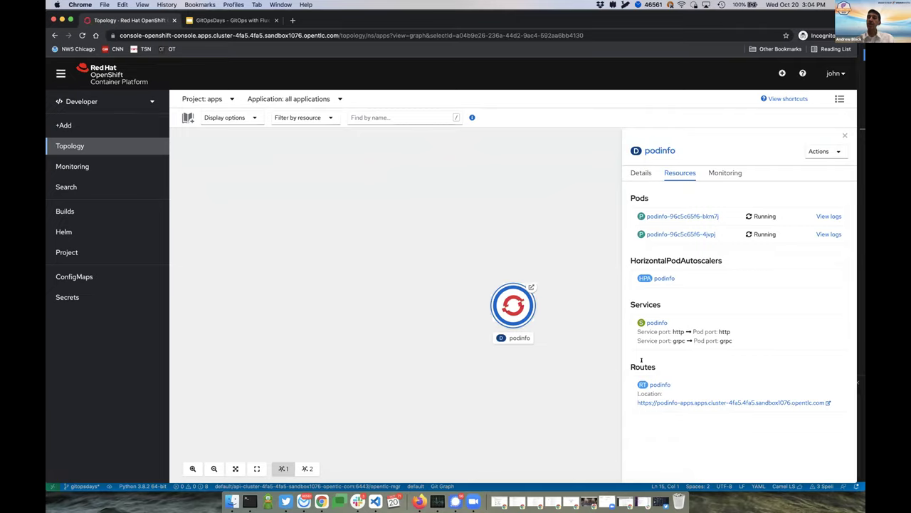
Open the podinfo application's web page, send one ping, and switch to the GitOpsDays presentation.
click(531, 287)
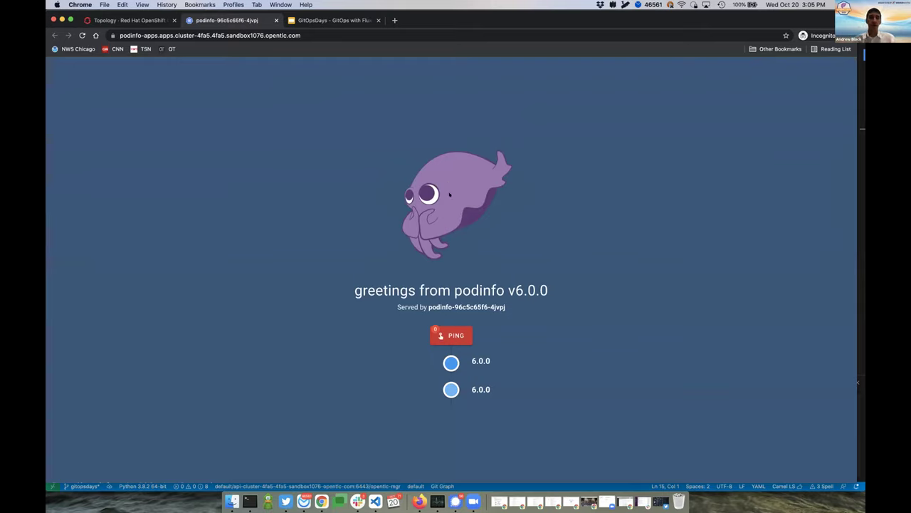
click(447, 333)
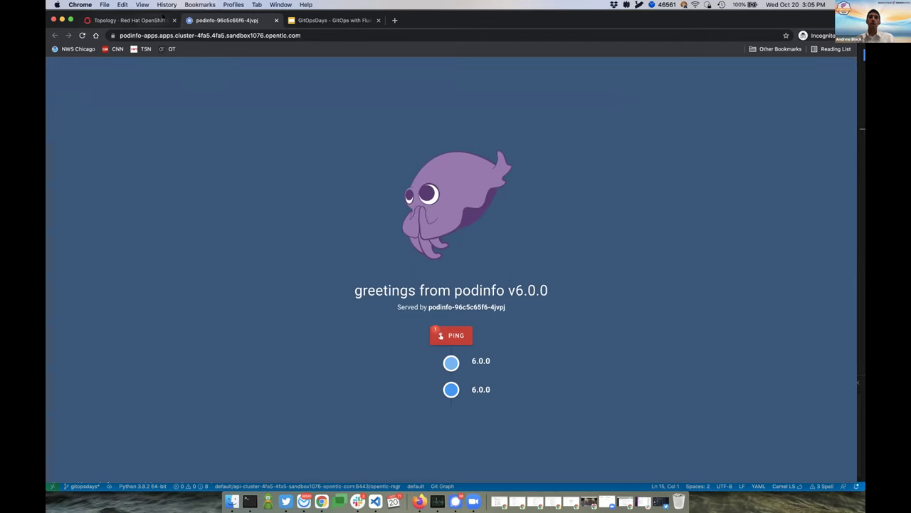
click(308, 21)
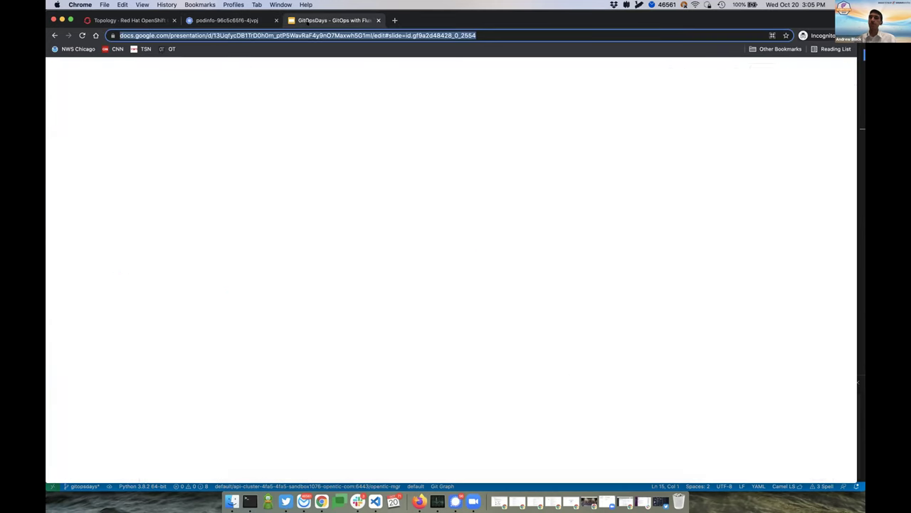